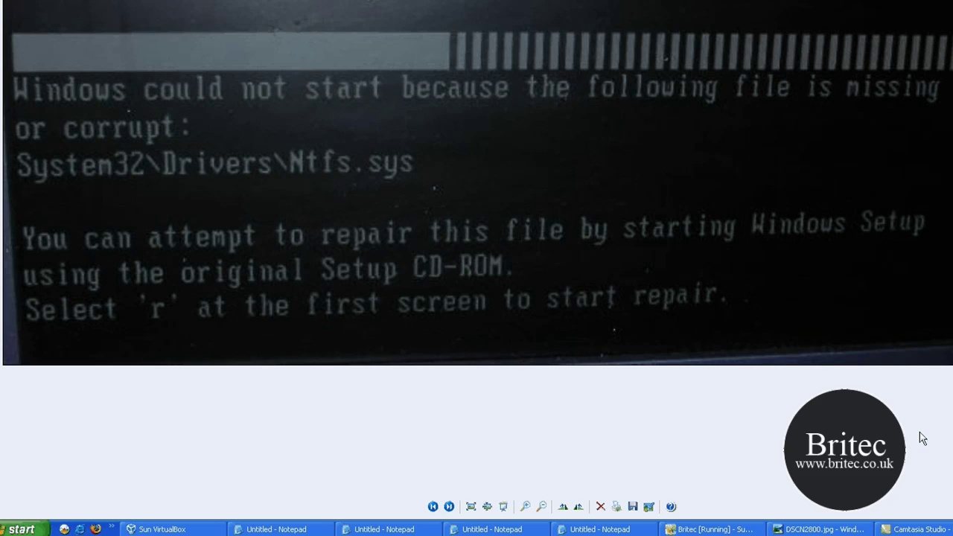
Step: Review the six ntfs.sys corruption causes in Notepad, highlighting lines of the list while explaining
left_click(639, 529)
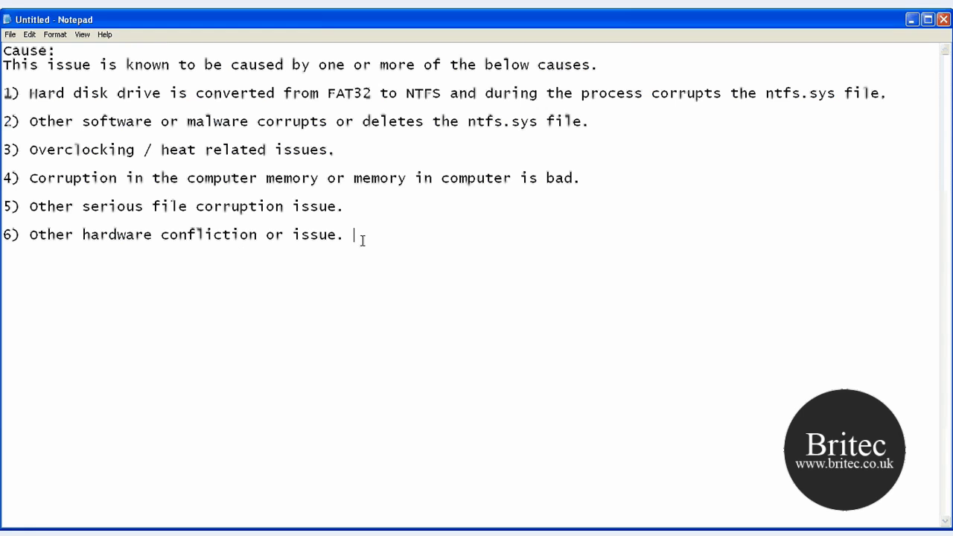
left_click_drag(362, 236, 34, 288)
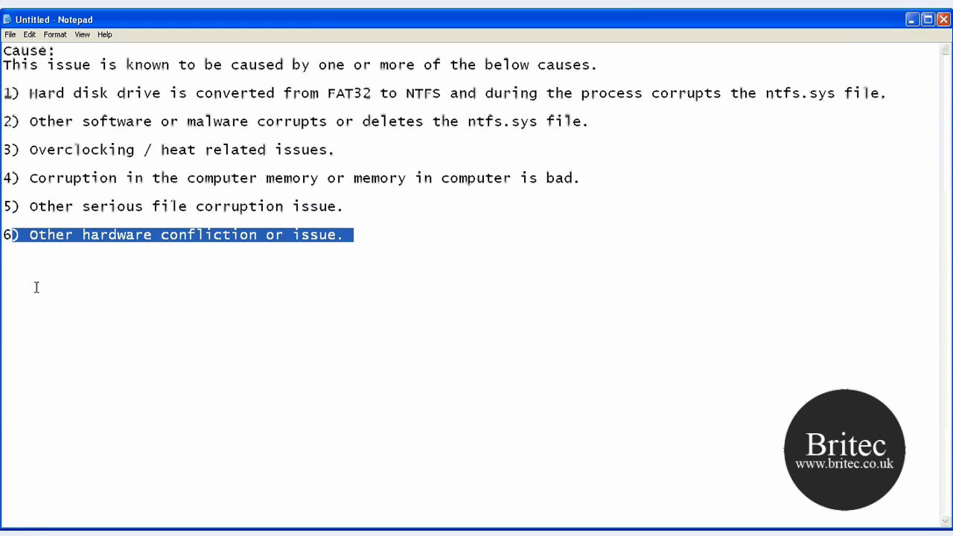
double_click(156, 234)
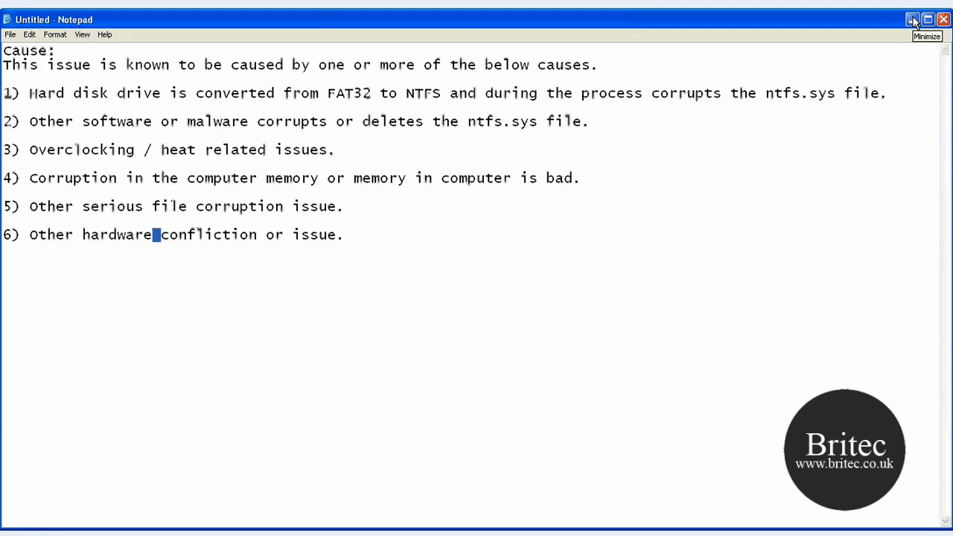
left_click(446, 348)
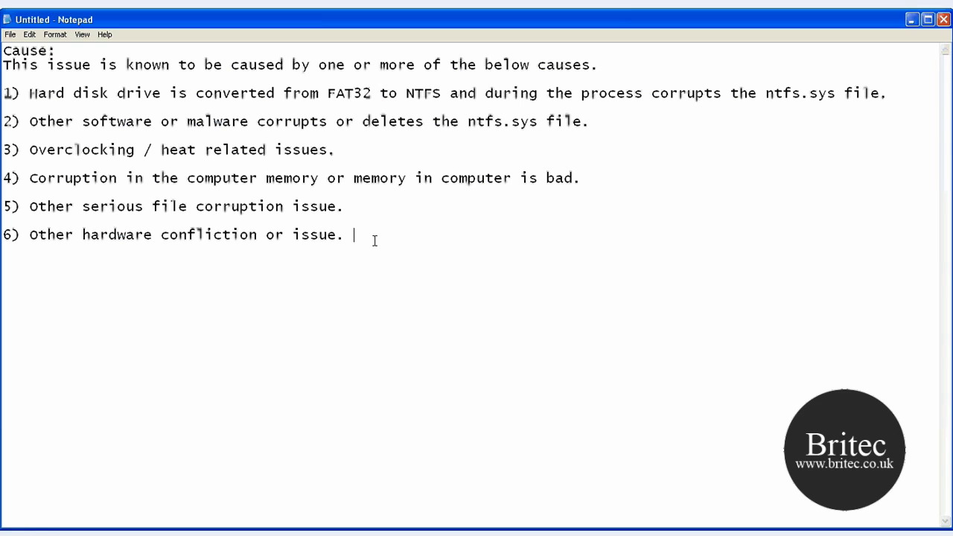
left_click_drag(347, 235, 4, 51)
left_click(110, 234)
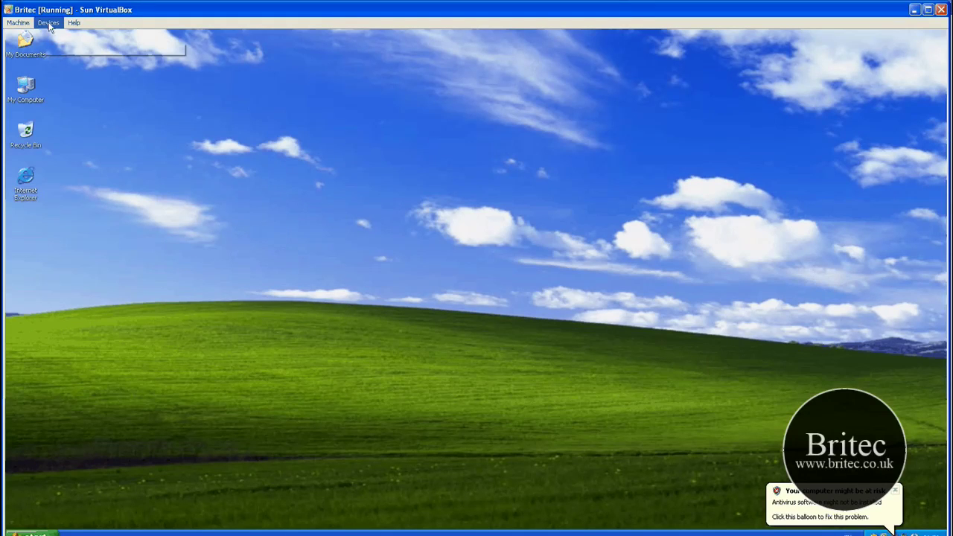
Step: Mount host drive D: as the XP guest's CD/DVD-ROM from the Devices menu
left_click(47, 23)
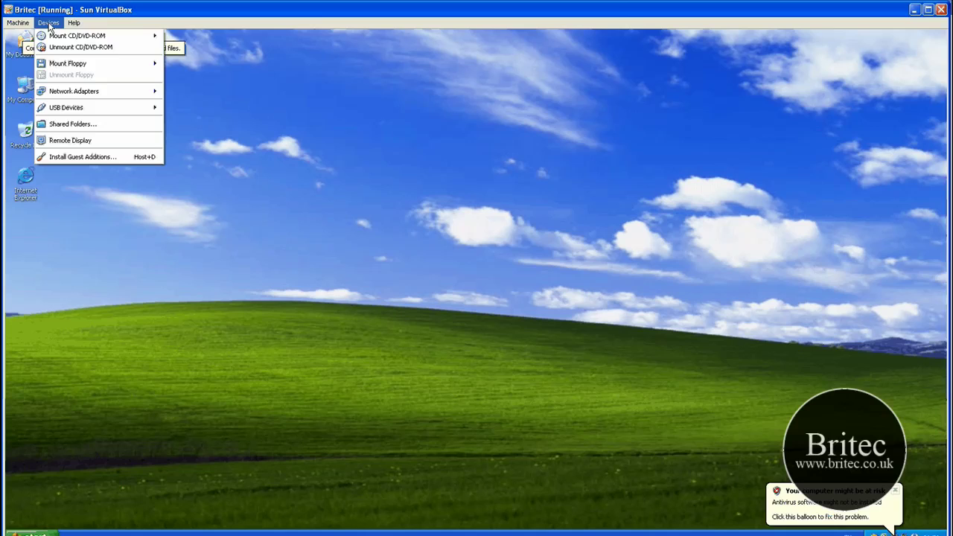
mouse_move(54, 39)
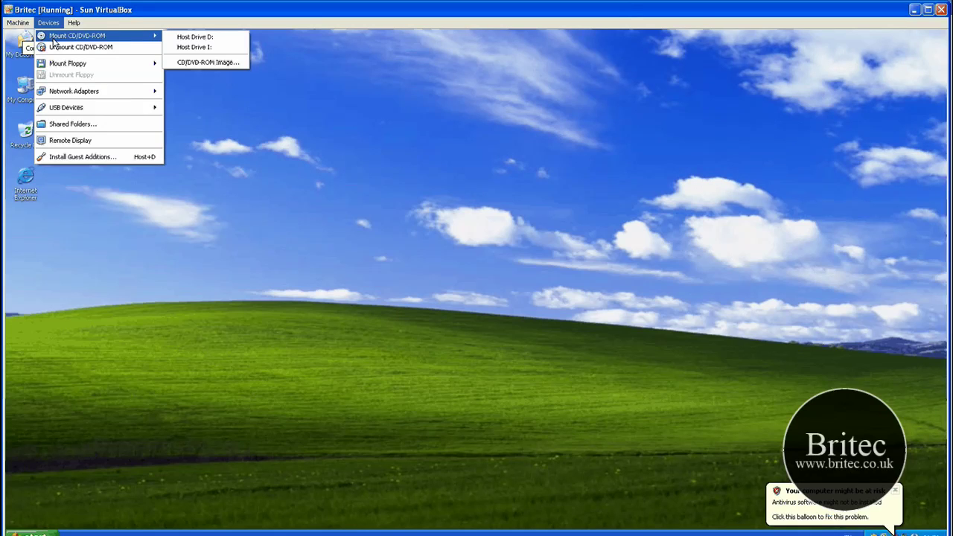
left_click(186, 37)
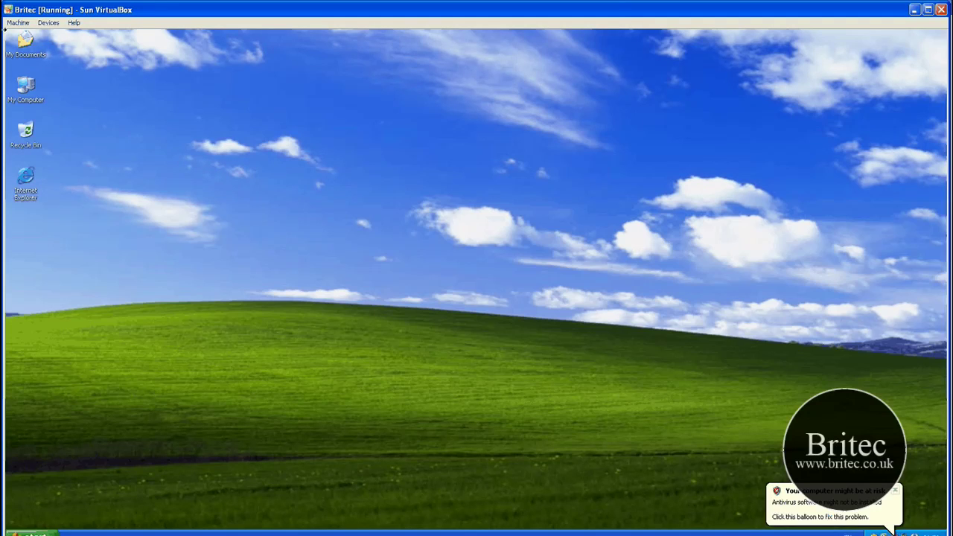
Step: Close the Welcome to Microsoft Windows XP window and restart the guest Windows
left_click(17, 24)
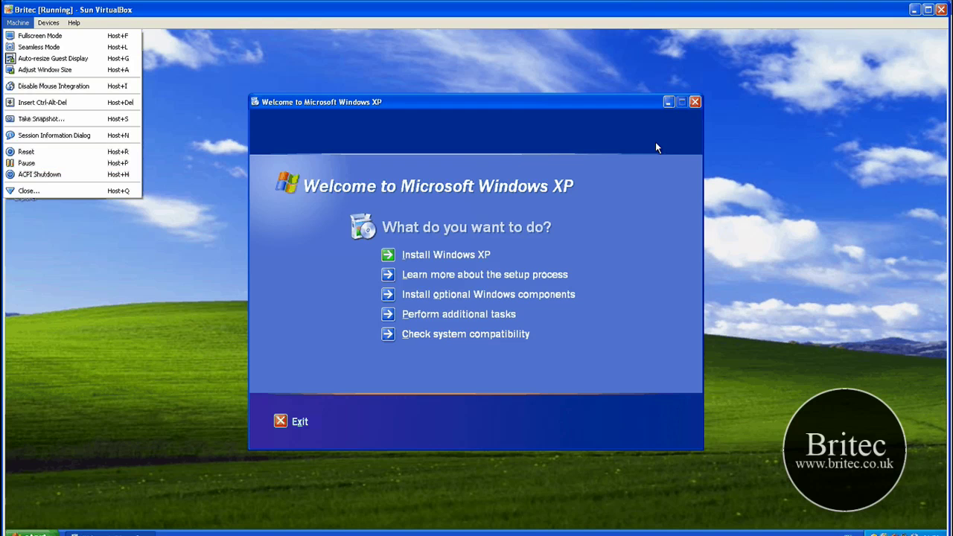
left_click(655, 147)
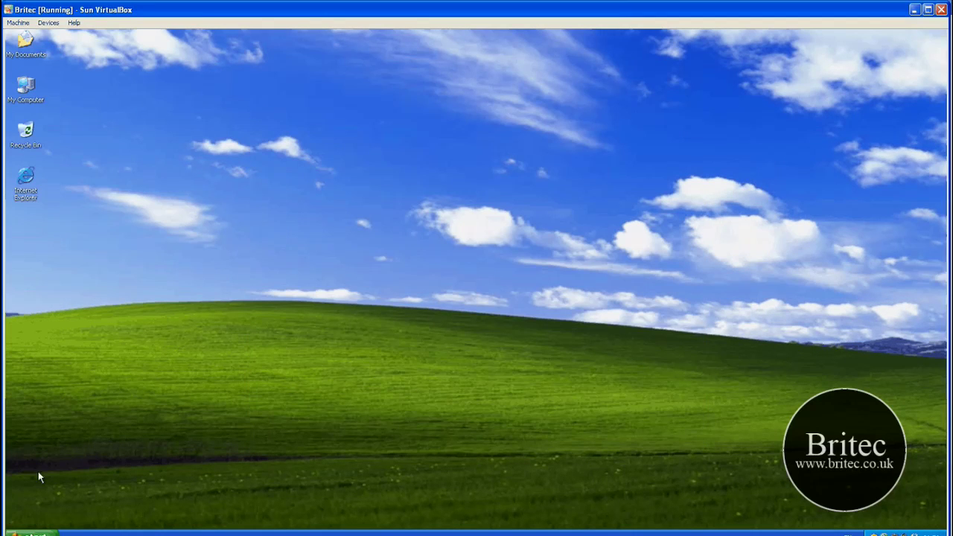
left_click(28, 533)
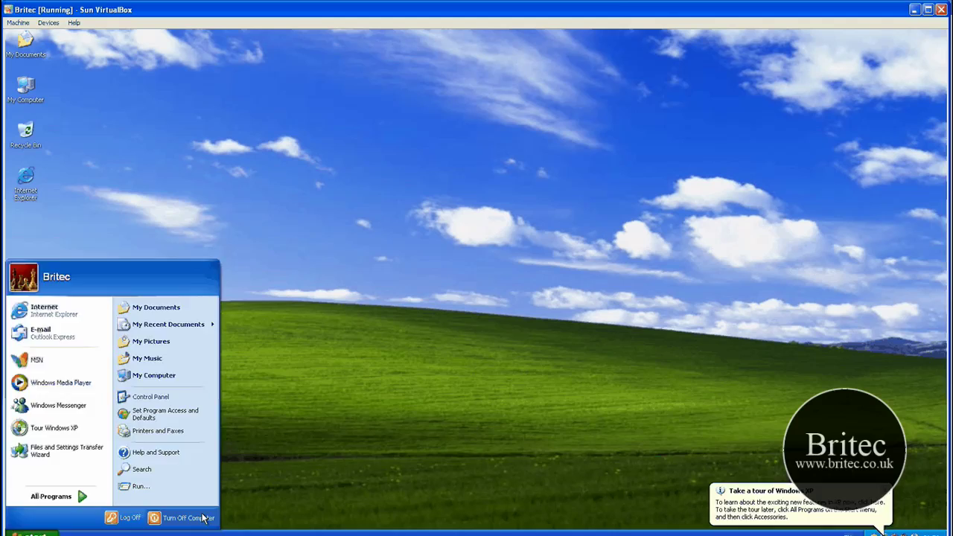
left_click(502, 253)
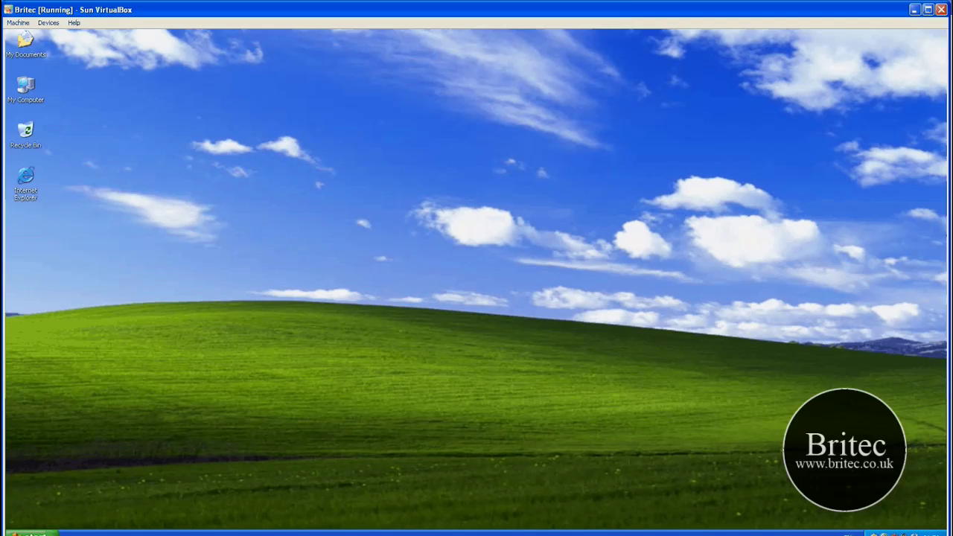
left_click(29, 533)
left_click(186, 517)
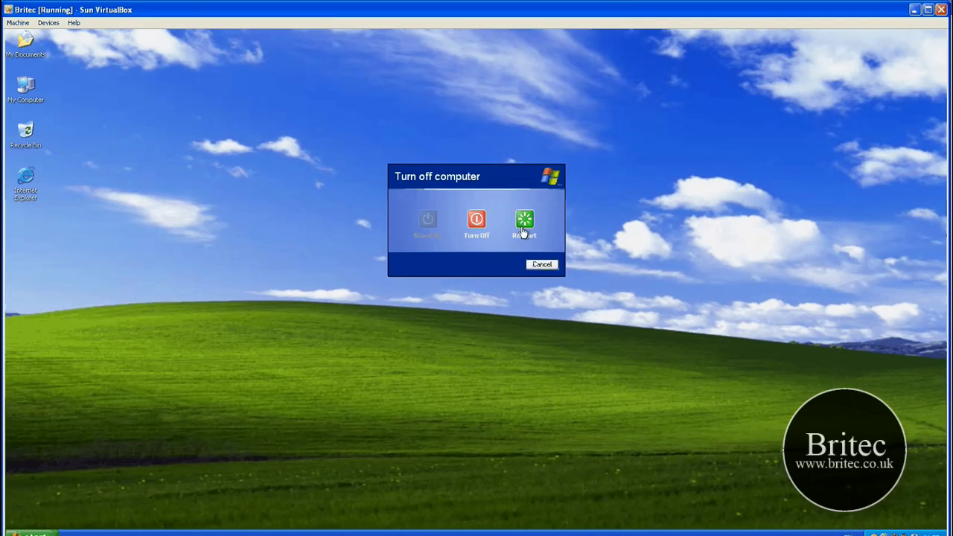
left_click(523, 223)
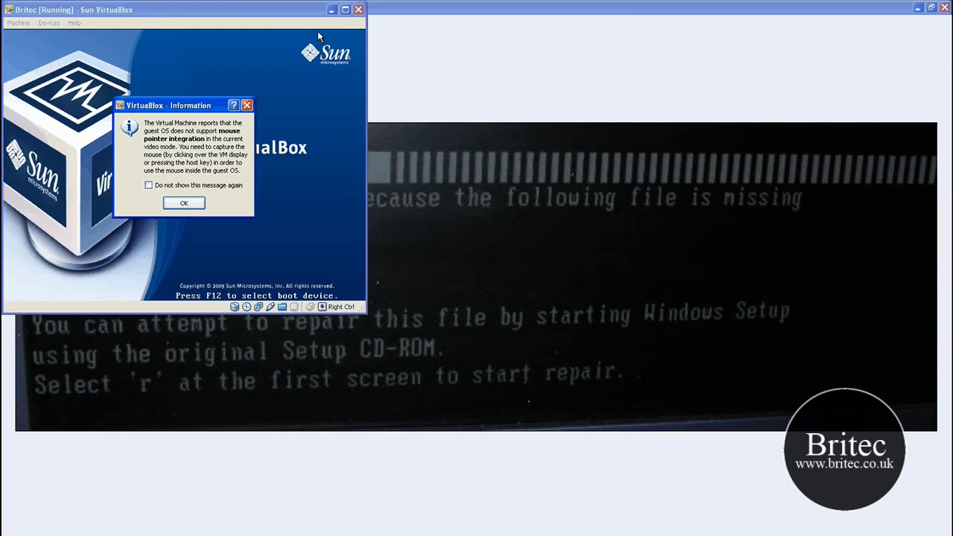
Step: Dismiss the mouse integration notice and let the guest boot from the XP CD into Setup
left_click(200, 202)
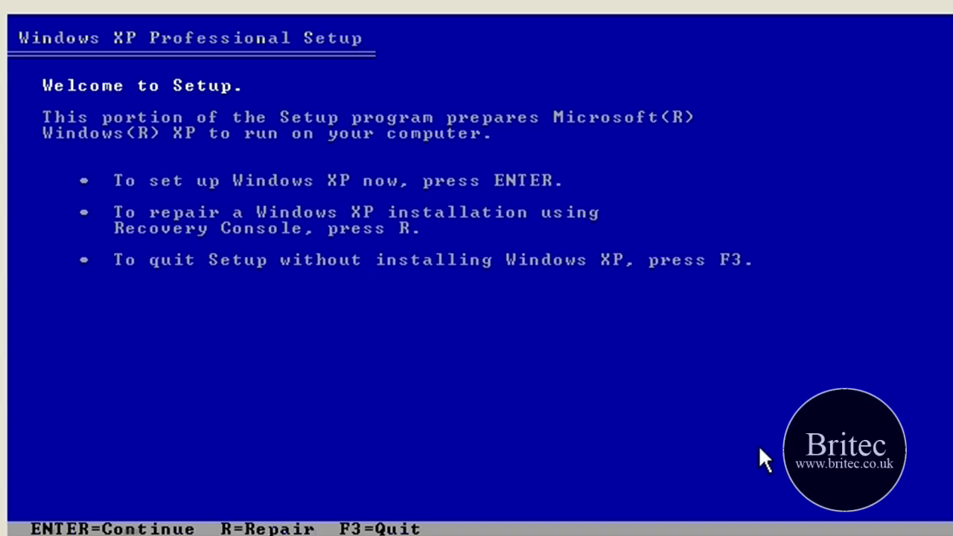
Step: Capture keyboard and mouse for the VM, suppressing the notice, and choose the Recovery Console repair
left_click(397, 229)
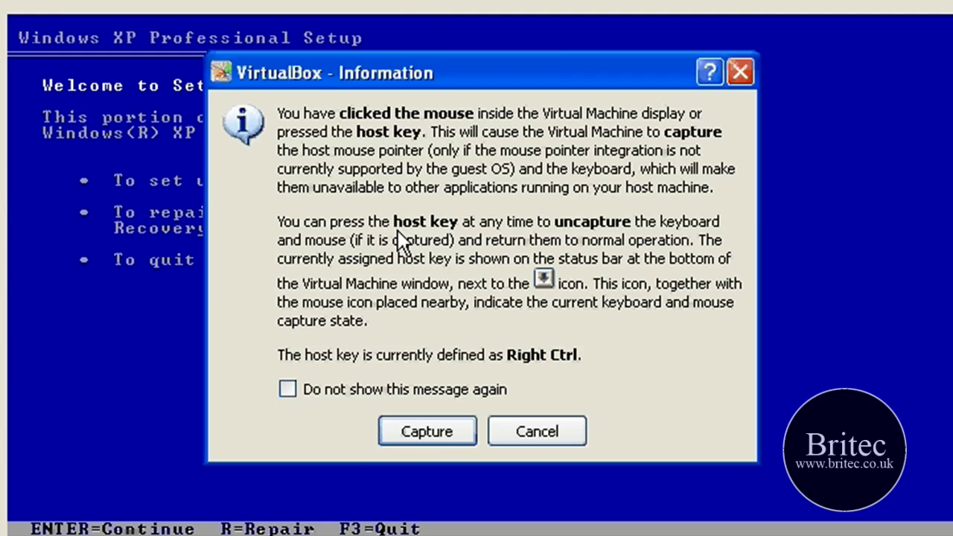
left_click(288, 388)
left_click(429, 432)
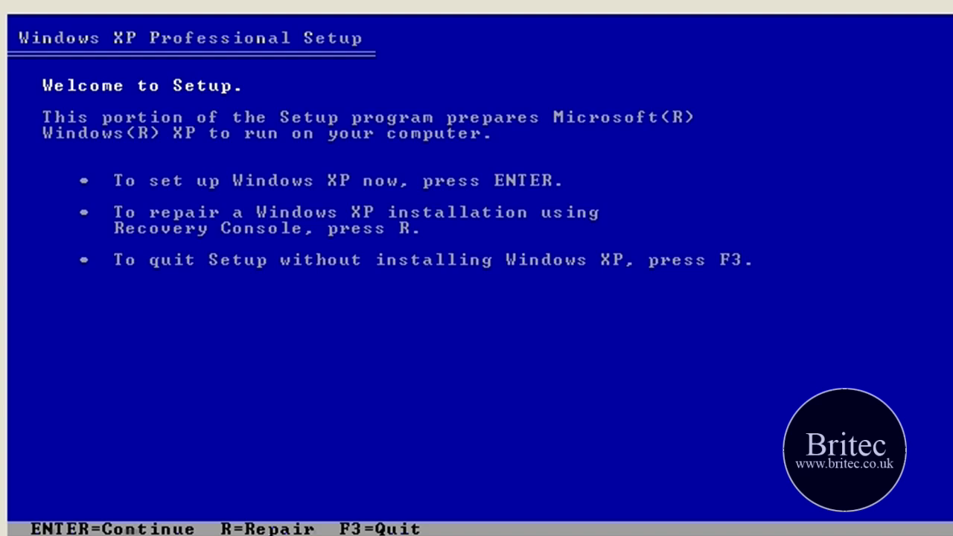
key("Return")
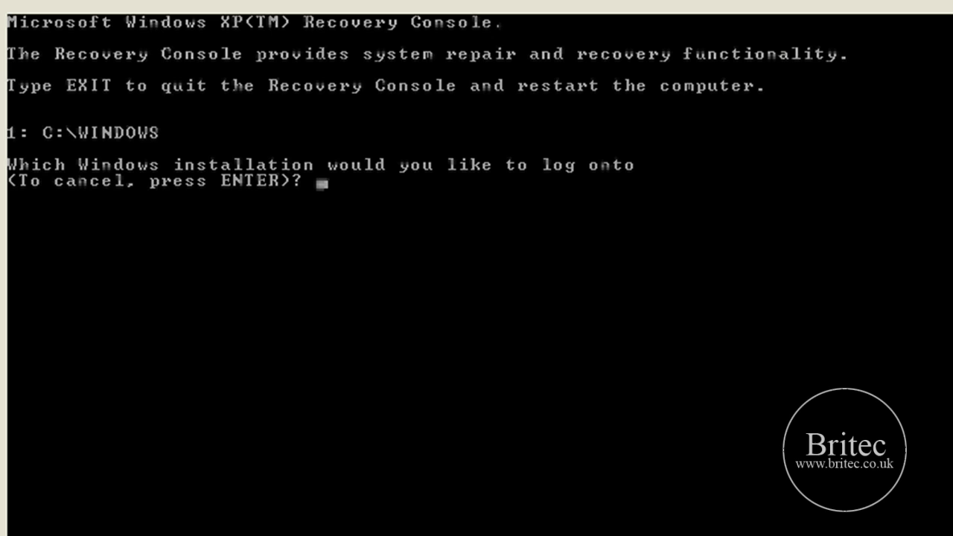
Step: Log onto Windows installation 1 with a blank administrator password
type("1")
key("Return")
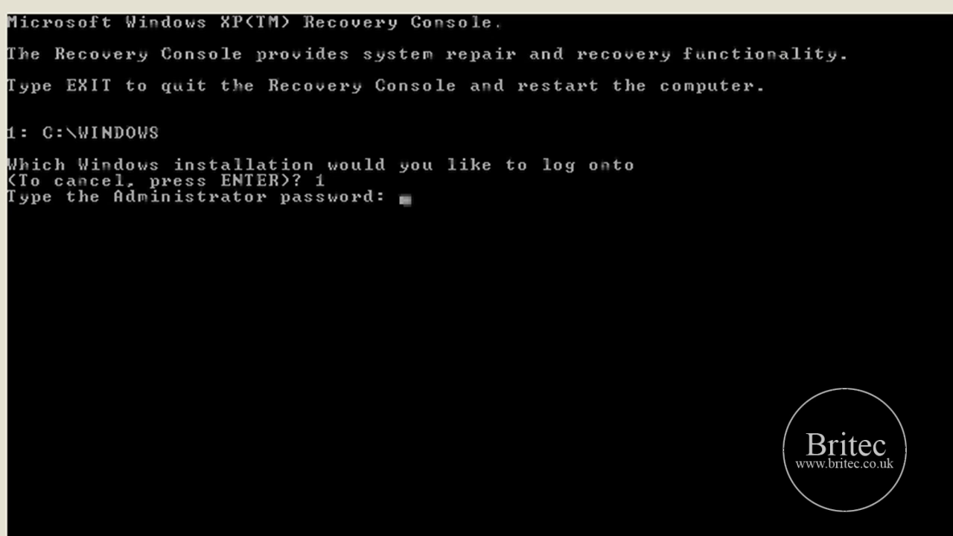
key("Return")
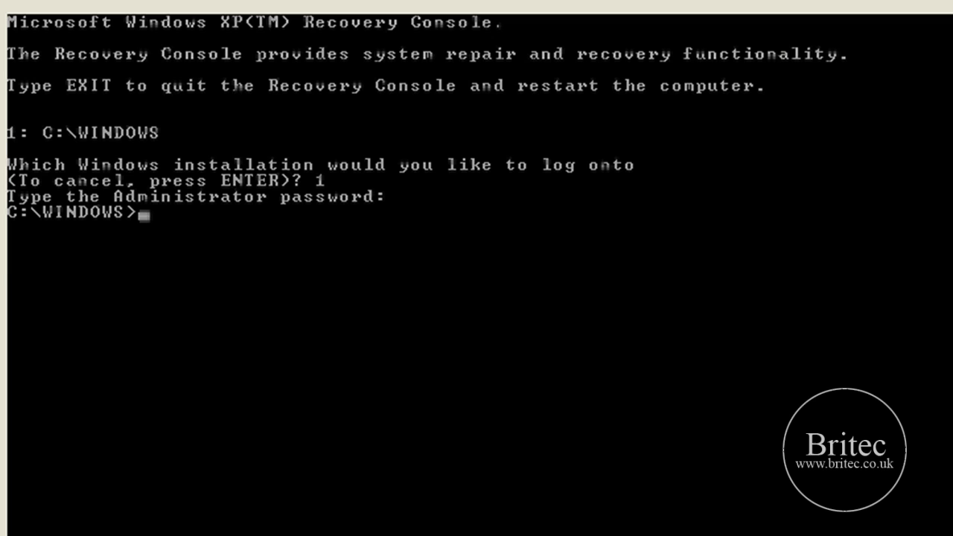
Step: Change into the system32\drivers folder with cd system32\drivers
type("cd systr")
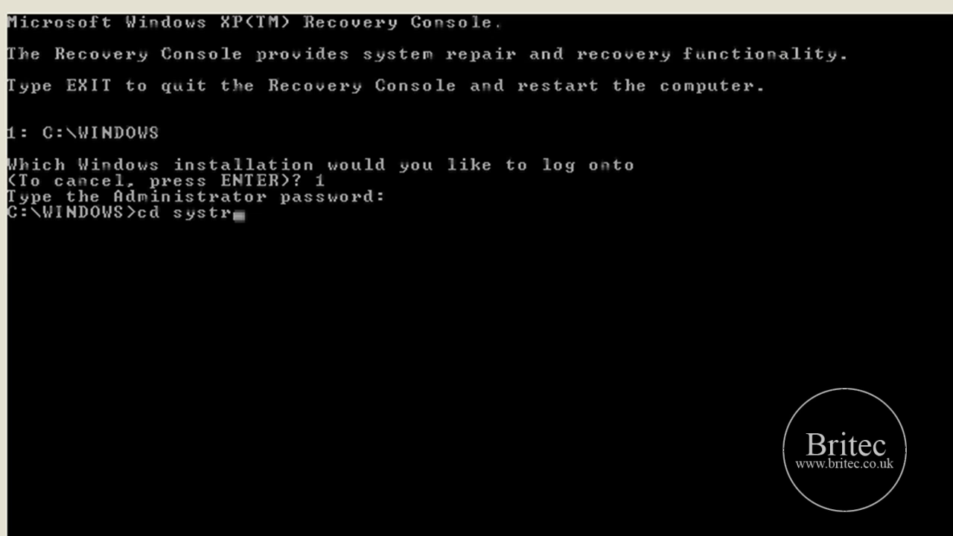
key("BackSpace")
type("em32")
type("\\d")
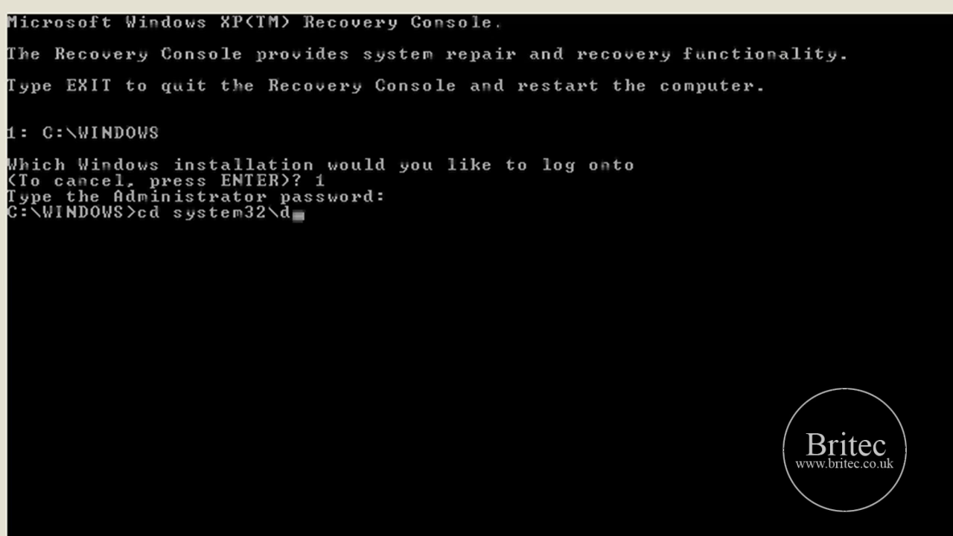
type("rivers")
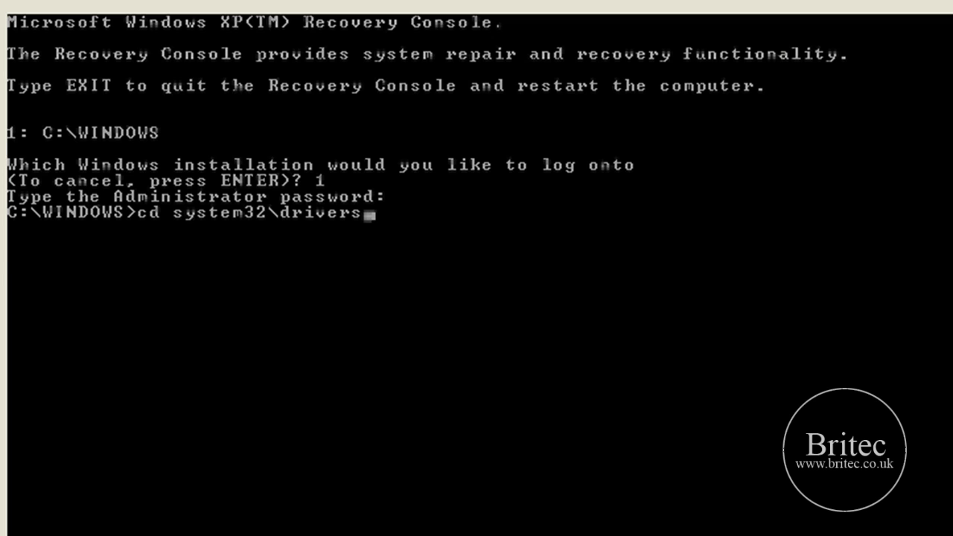
key("Return")
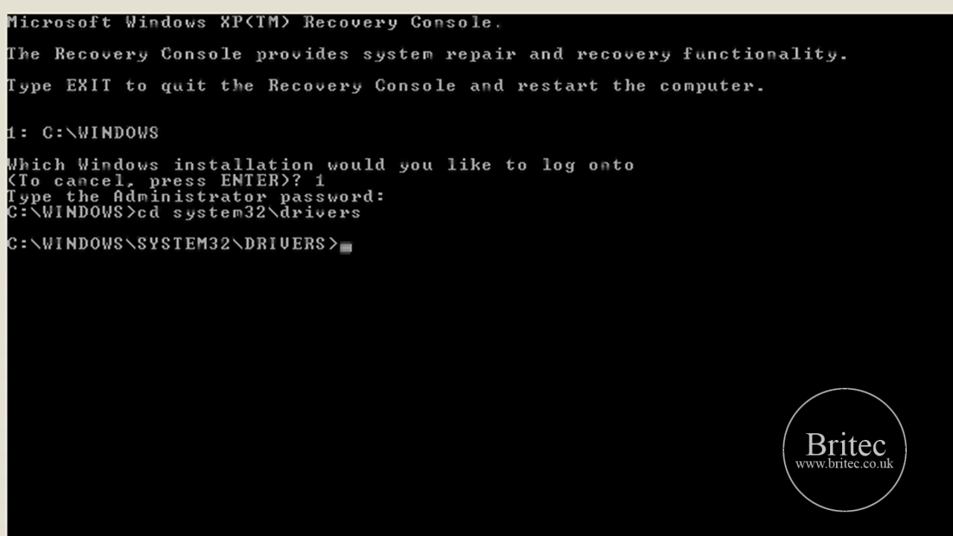
Step: List the drivers folder with dir, paging past ntfs.sys (574592 bytes)
type("dir")
key("Return")
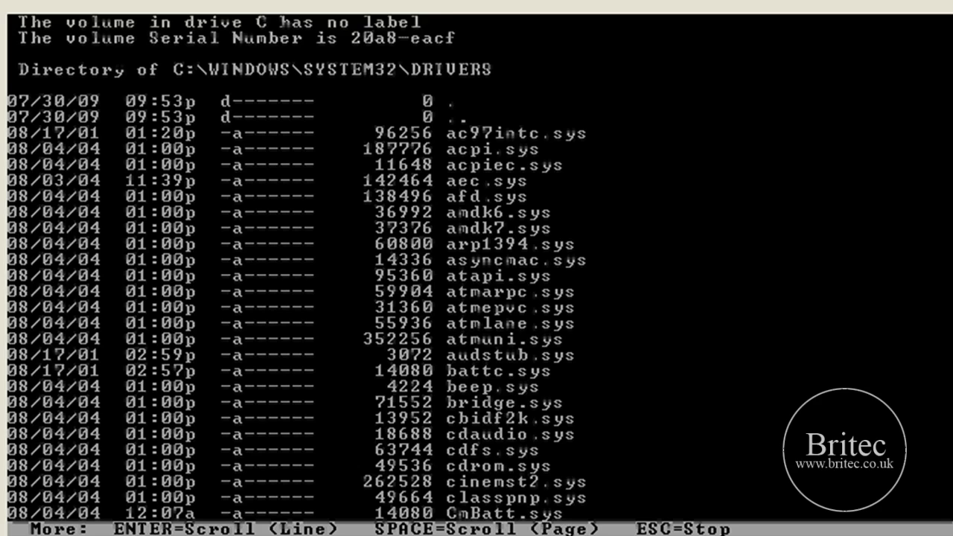
key("Return")
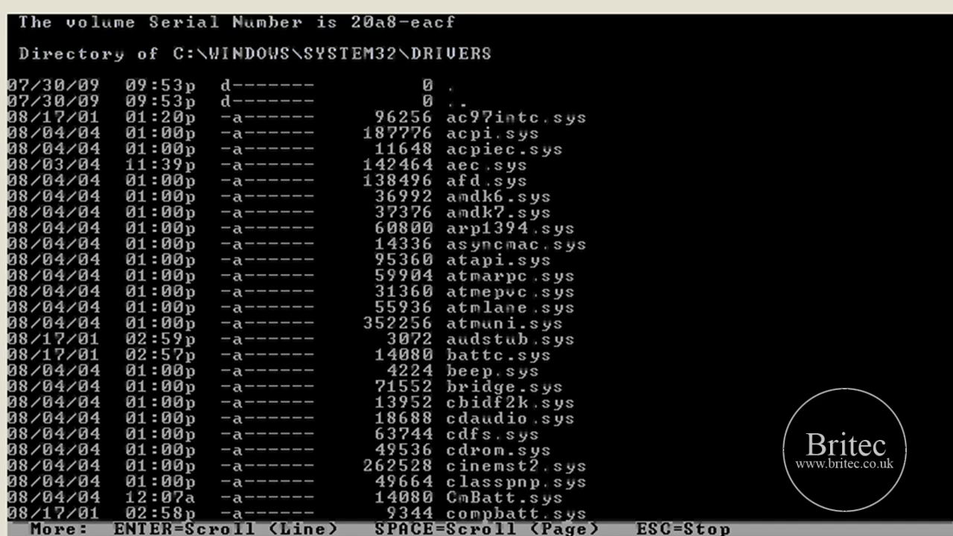
key("Return")
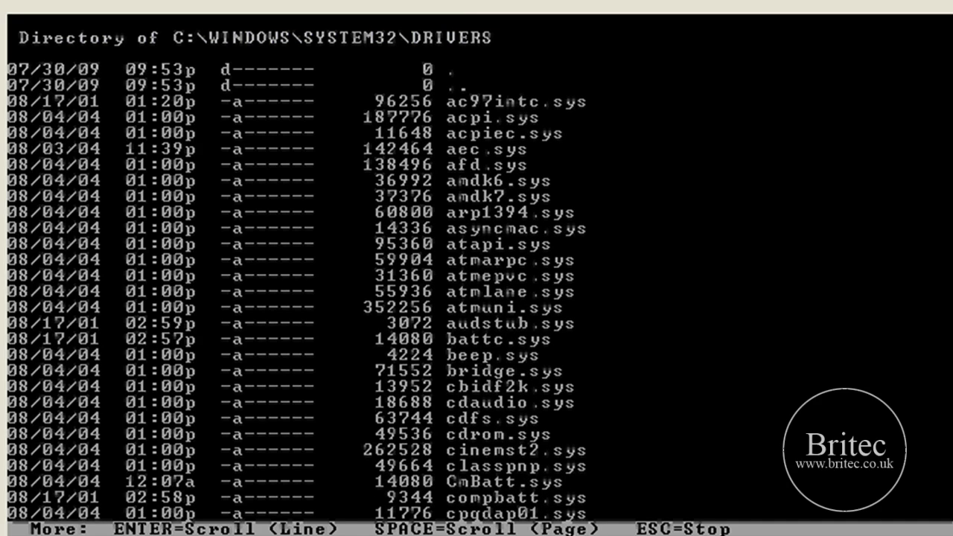
key("Return")
key("Return")
key("Return")
key("Return")
key("Return")
key("Return")
key("Return")
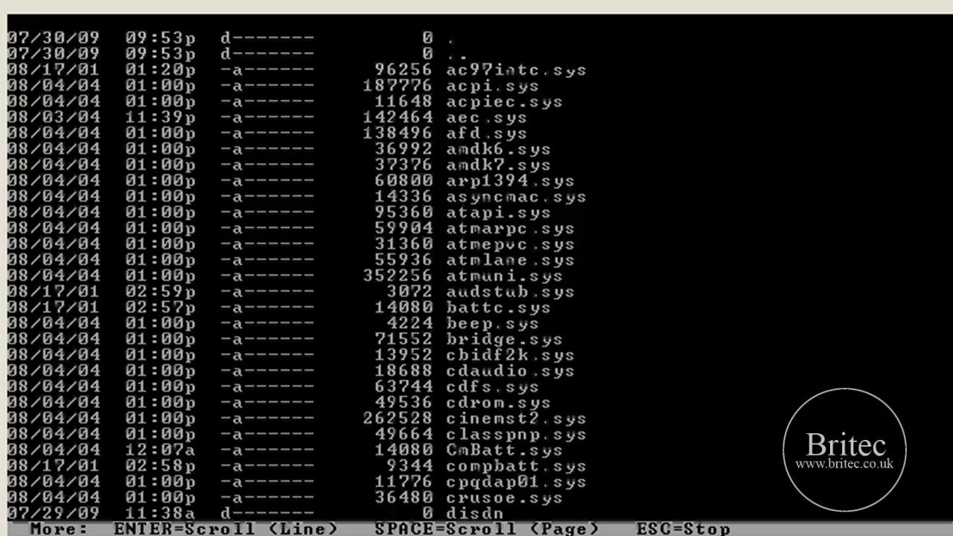
key("Return")
key("Return")
key("Return")
key("Return")
key("Return")
key("Return")
key("Return")
key("Return")
key("Return")
key("Return")
key("Return")
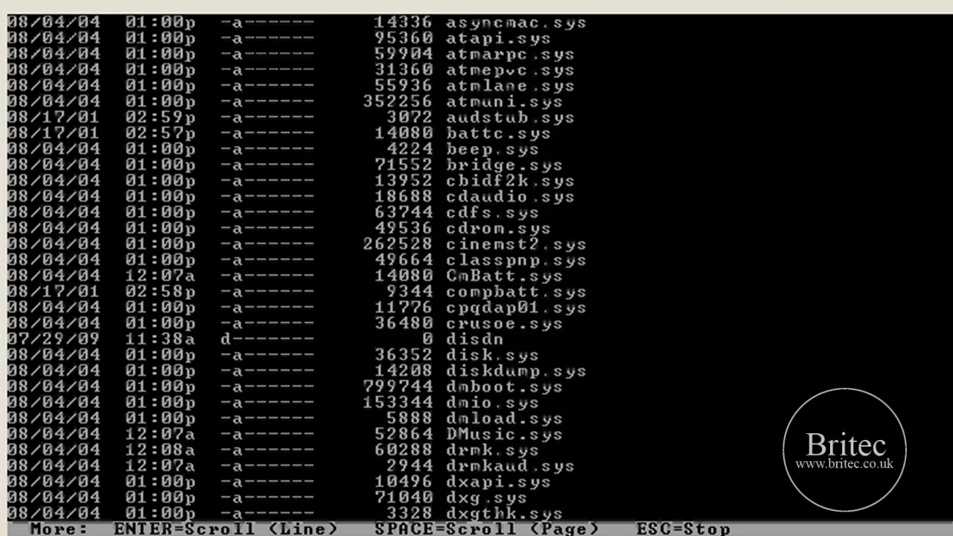
key("Return")
key("Return")
key("Return")
key("Return")
key("Return")
key("Return")
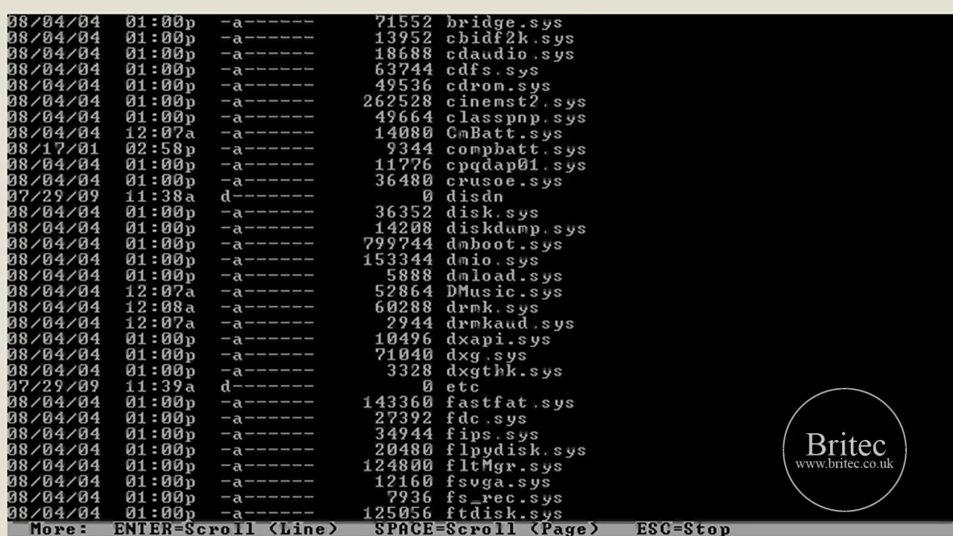
key("Return")
key("Return")
key("Return")
key("Return")
key("Return")
key("Return")
key("Return")
key("Return")
key("Return")
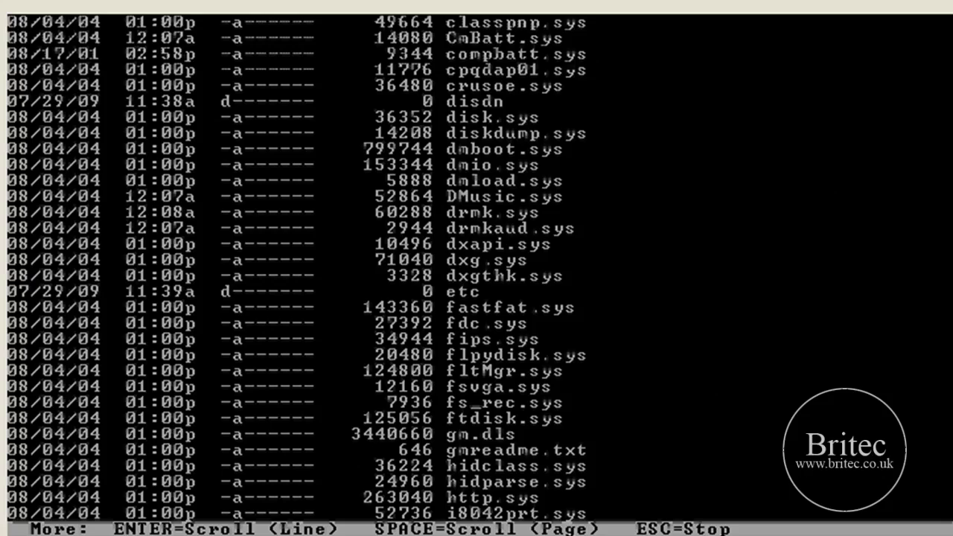
key("Return")
key("Return")
key("Return")
key("Return")
key("Return")
key("Return")
key("Return")
key("Return")
key("Return")
key("Return")
key("Return")
key("Return")
key("Return")
key("Return")
key("Return")
key("Return")
key("Return")
key("Return")
key("Return")
key("Return")
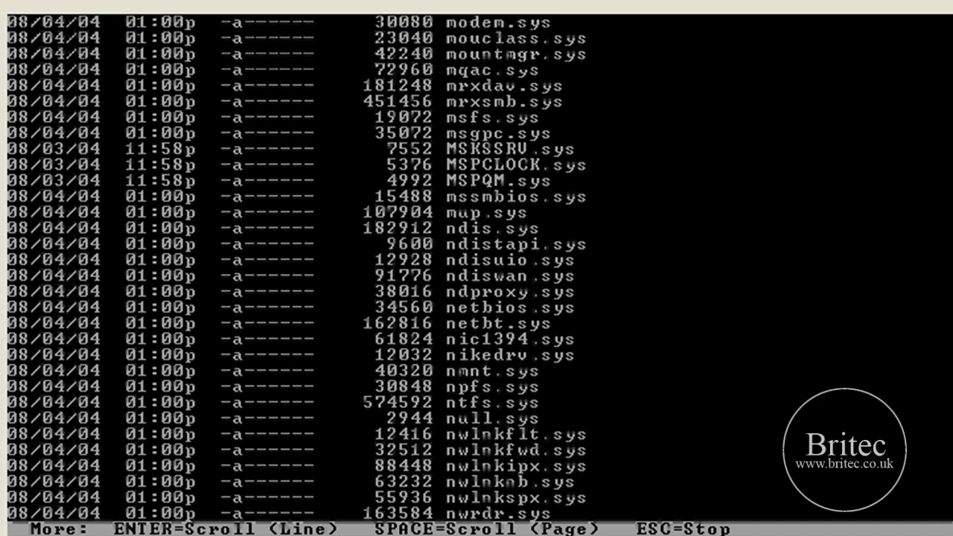
key("Return")
key("Return")
key("Return")
key("Return")
key("Return")
key("Return")
key("Return")
key("Return")
key("Return")
key("Return")
key("Return")
key("Return")
key("Return")
key("Return")
key("Return")
key("Return")
key("Return")
key("Return")
key("Return")
key("Return")
key("Return")
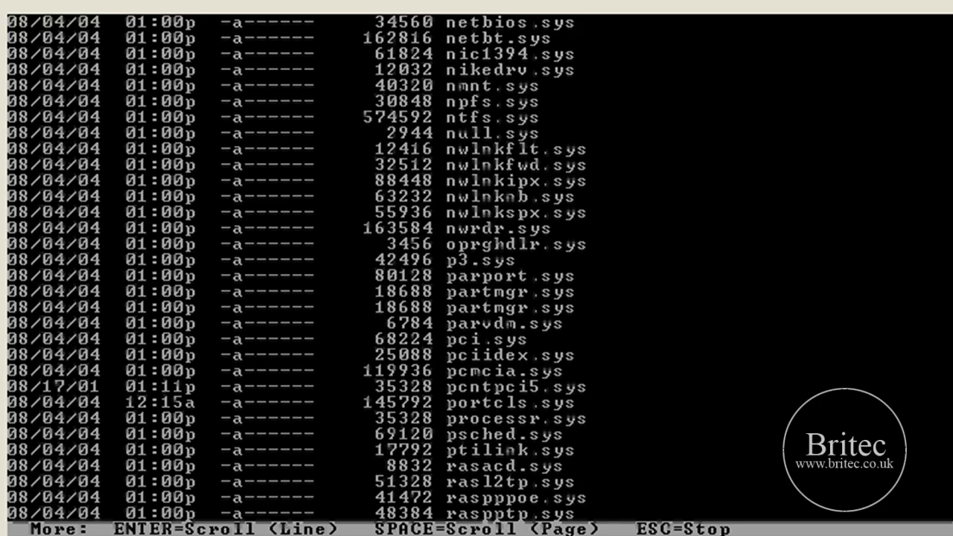
key("Return")
key("Return")
key("Return")
key("Return")
key("Return")
key("Return")
key("Return")
key("Return")
key("Return")
key("Return")
key("Return")
key("Return")
key("Return")
key("Return")
key("Return")
key("Return")
key("Return")
key("Return")
key("Return")
key("Return")
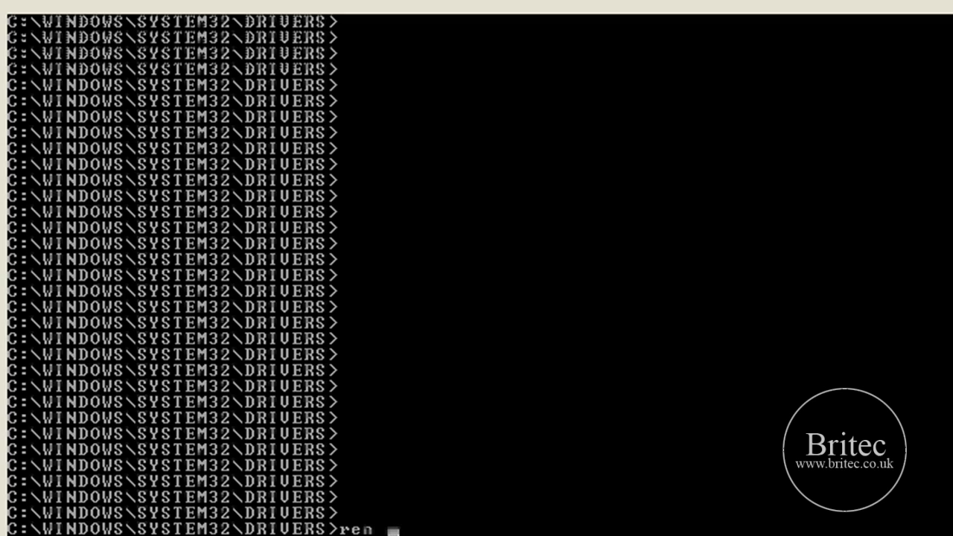
Step: Rename ntfs.sys to ntfs.old with ren ntfs.sys ntfs.old
type("ntfs")
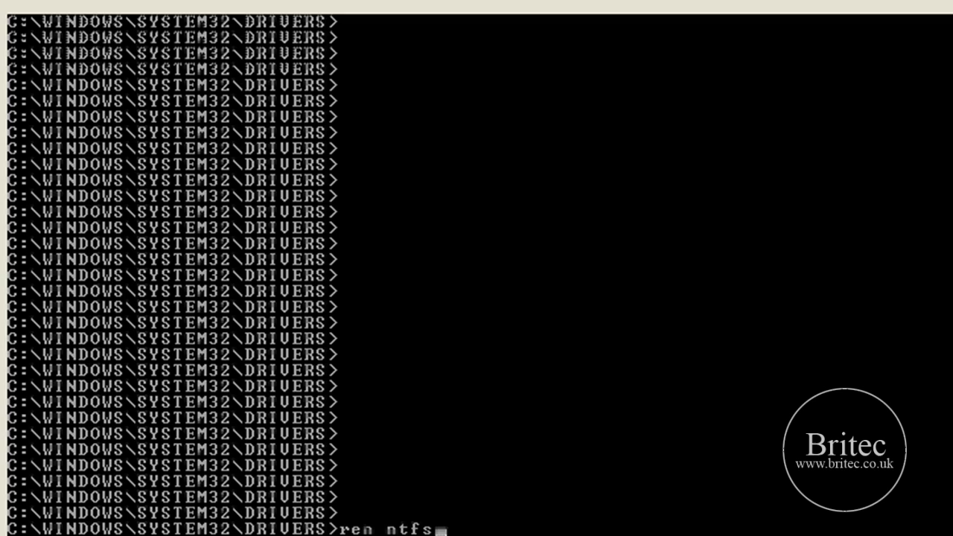
type(".sys")
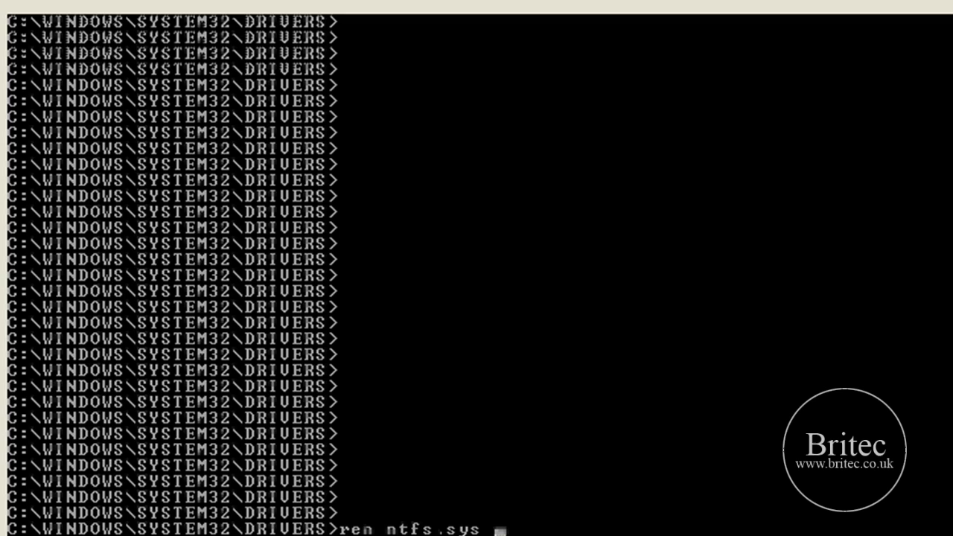
type(" ntfs")
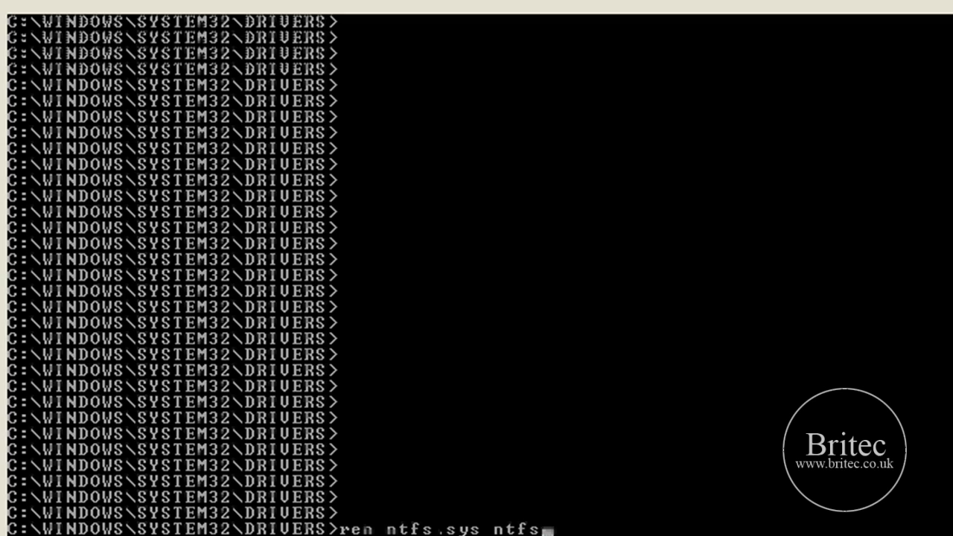
type(".old")
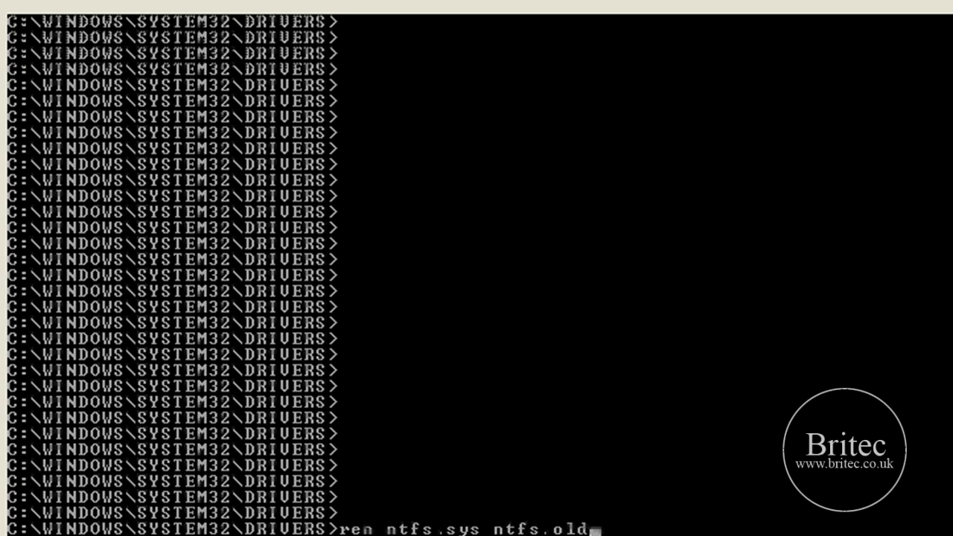
key("Return")
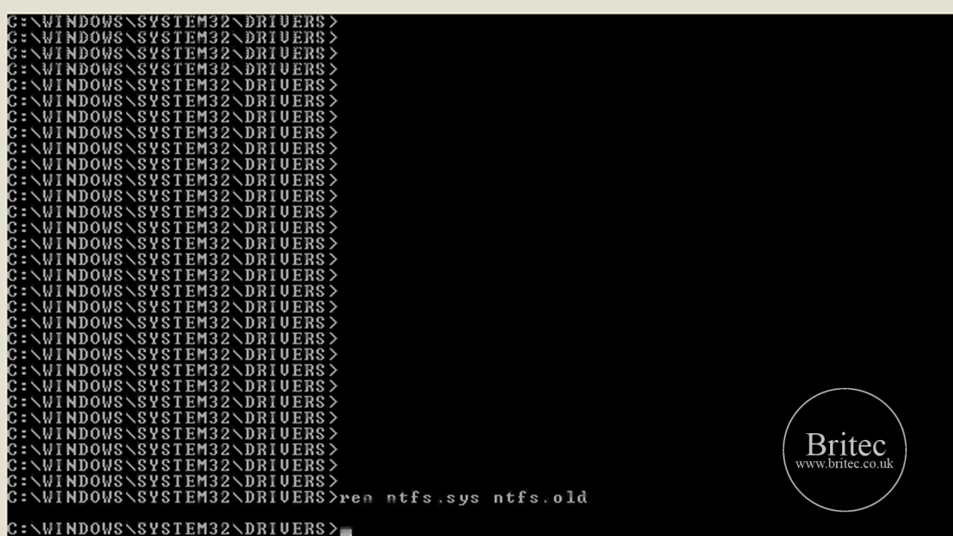
Step: Run map to list drives: C: NTFS 10229MB, A: floppy, D: CD-ROM
type("map")
key("Return")
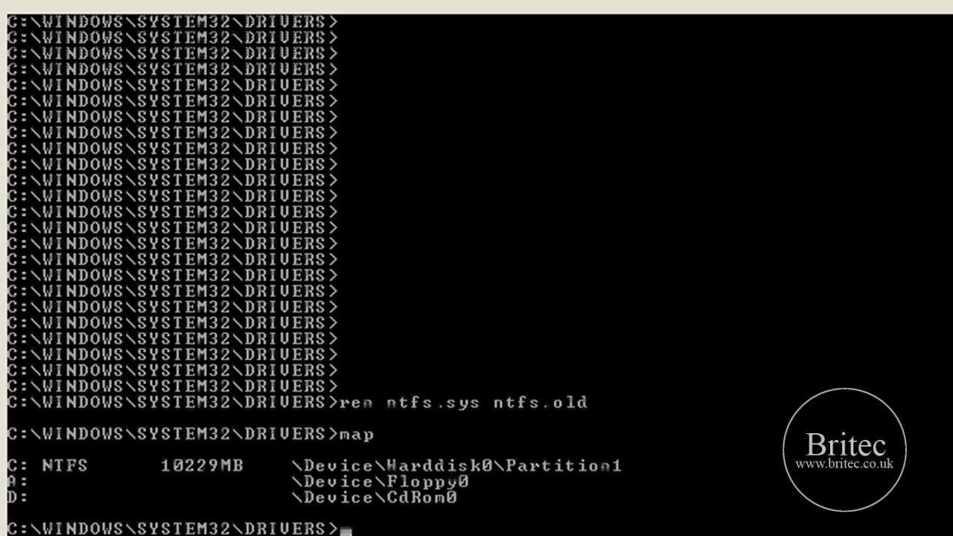
Step: Copy d:\i386\ntfs.sys into c:\windows\system32\drivers, confirming 1 file(s) copied
type("copy")
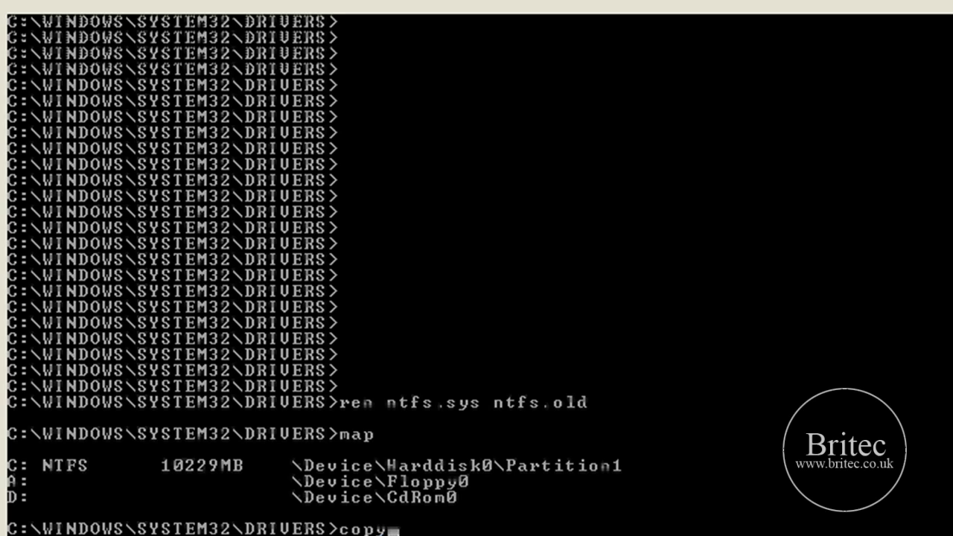
type(" d:\\i386")
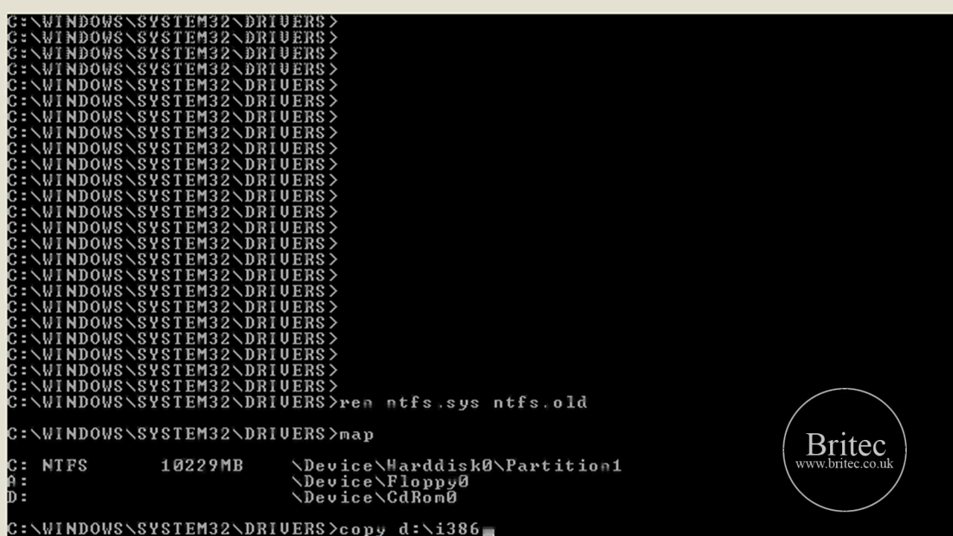
type("\\ntfs")
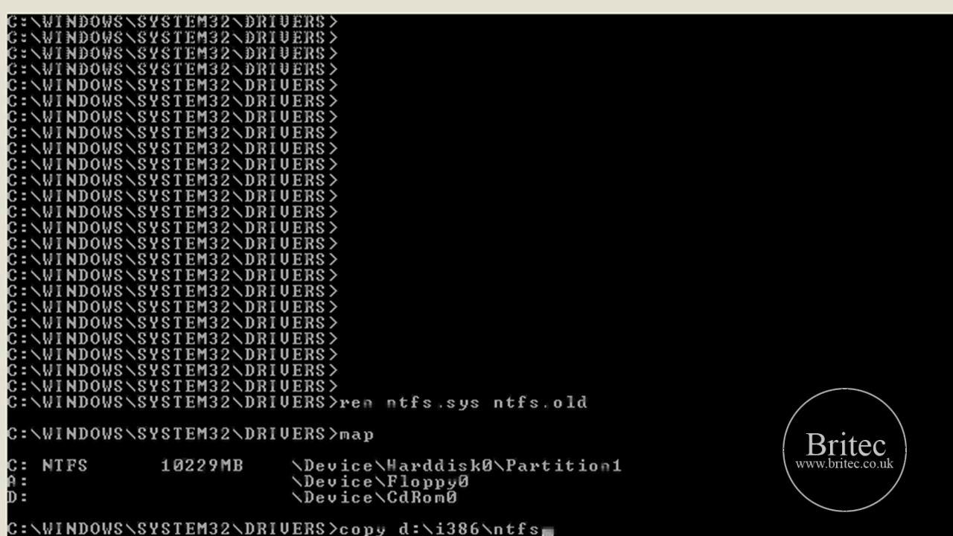
type(".sys")
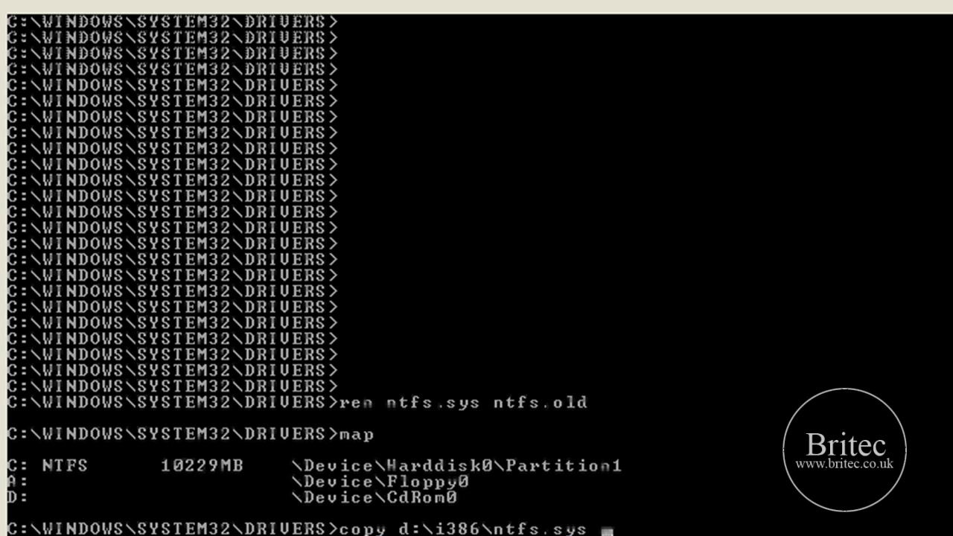
type("C")
key("BackSpace")
type("c:\\windows")
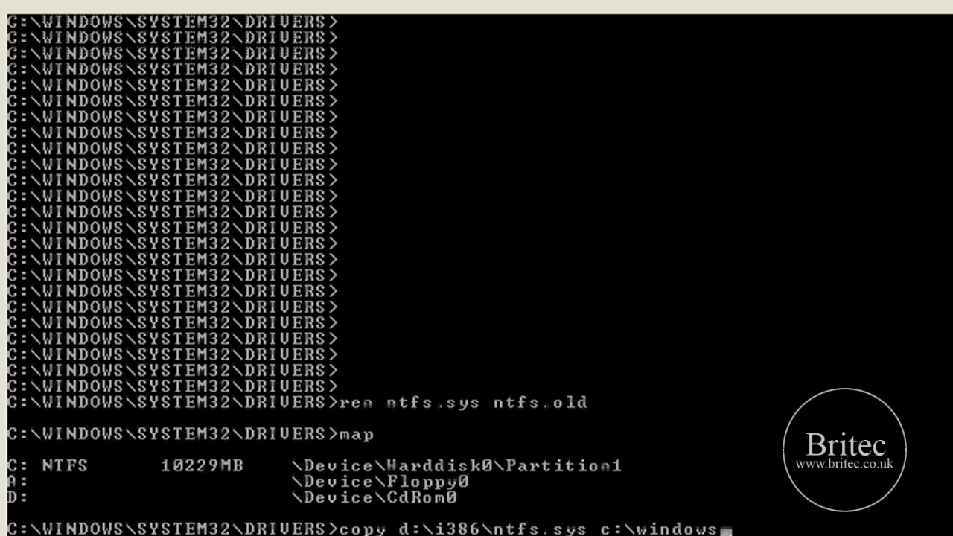
type("\\sys")
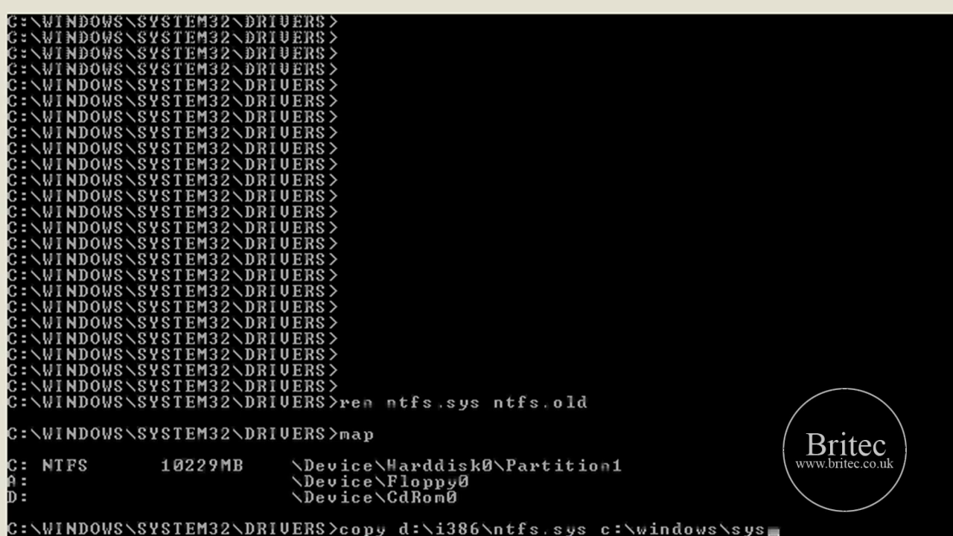
type("tem32")
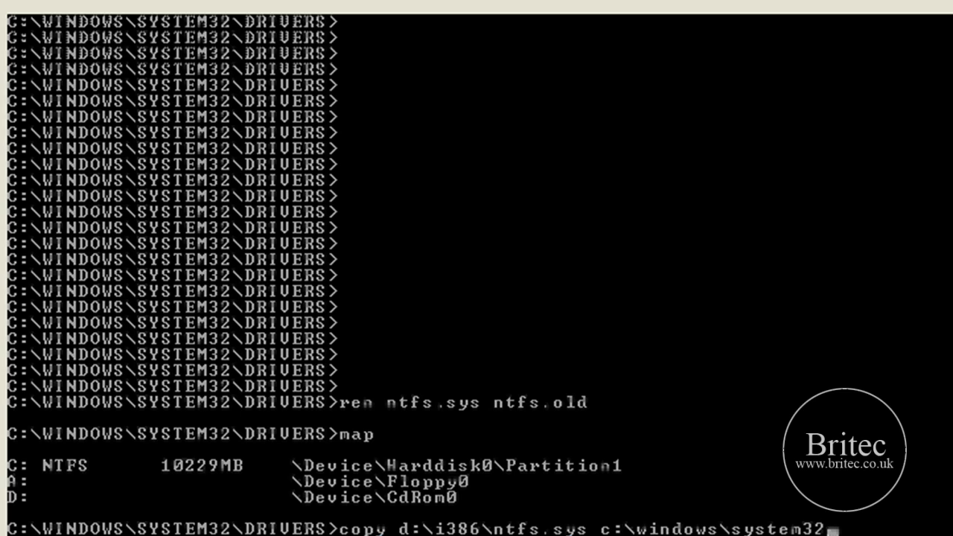
type("\\driver")
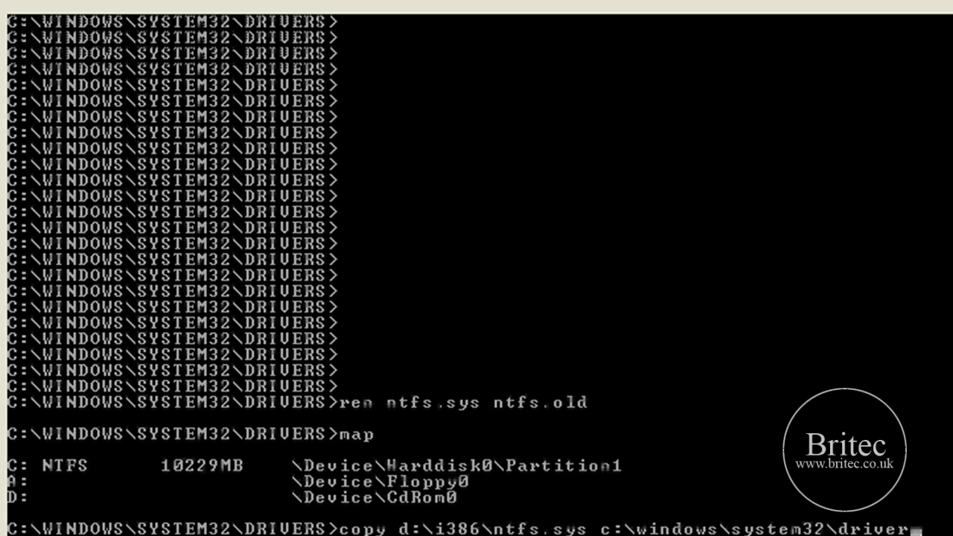
type("s")
key("Return")
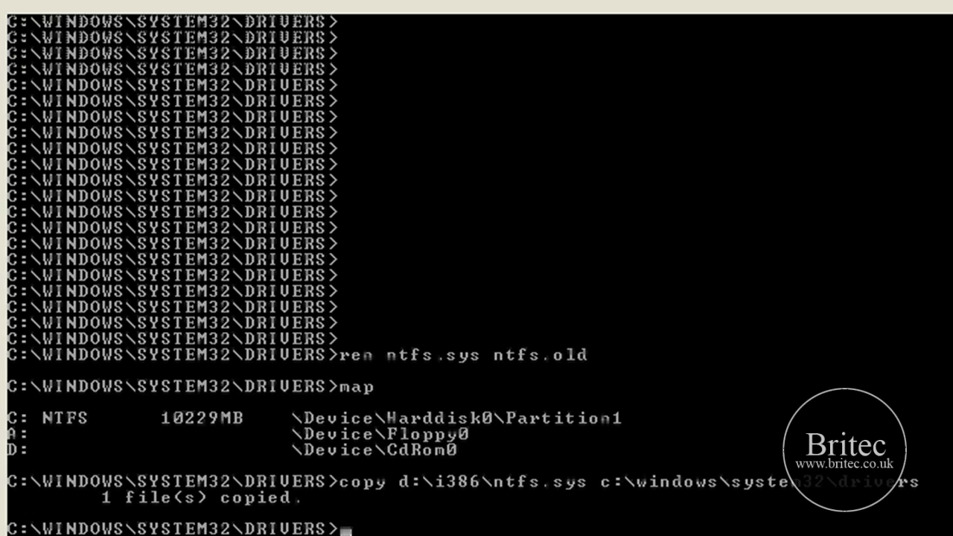
Step: Enter 'exit' at the Recovery Console prompt to reboot into Windows XP
type("exit")
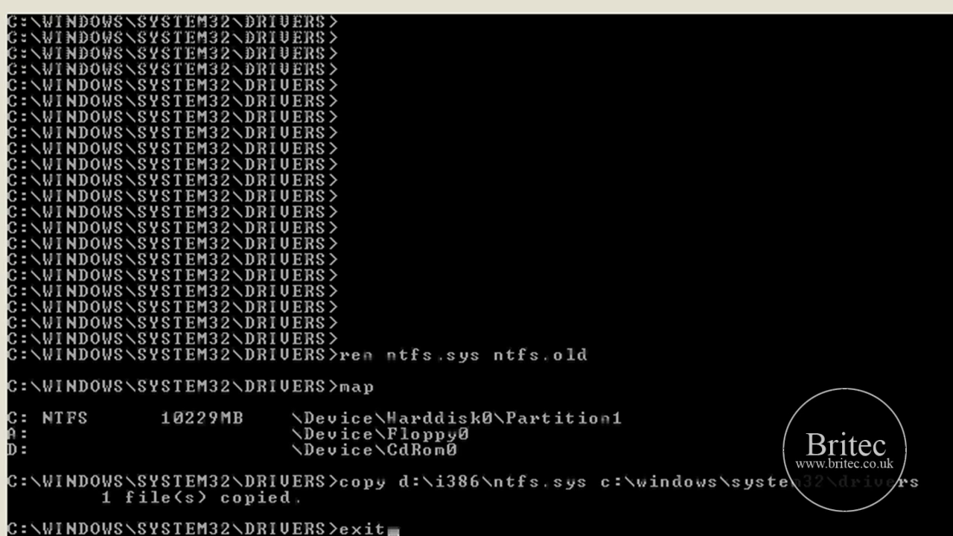